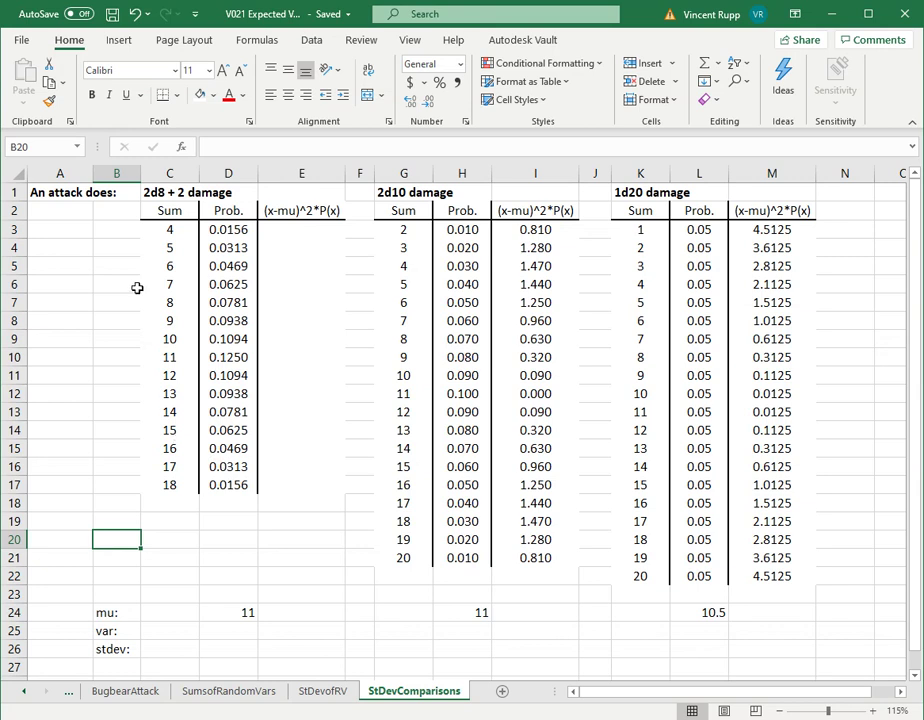
Step: Look over the 'An attack does:' label and the 2d8 + 2 damage table title
left_click(60, 192)
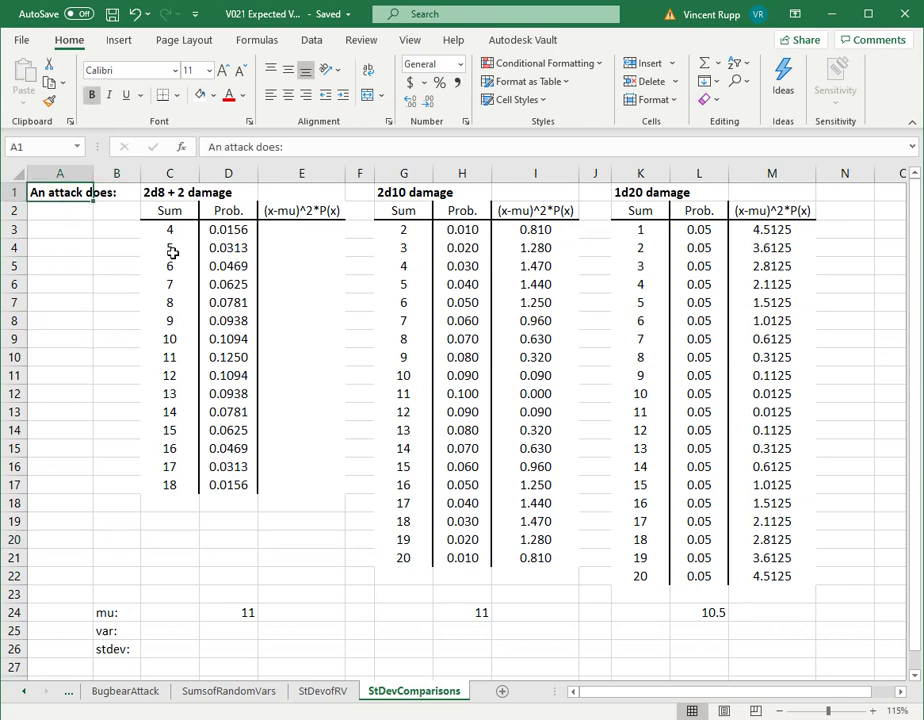
left_click(176, 194)
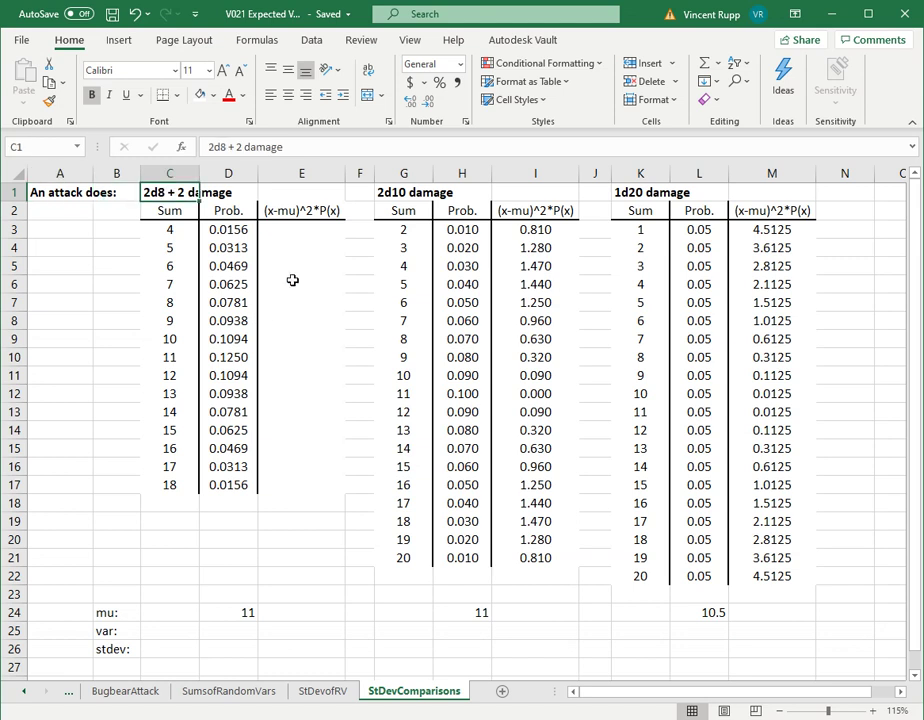
left_click(309, 192)
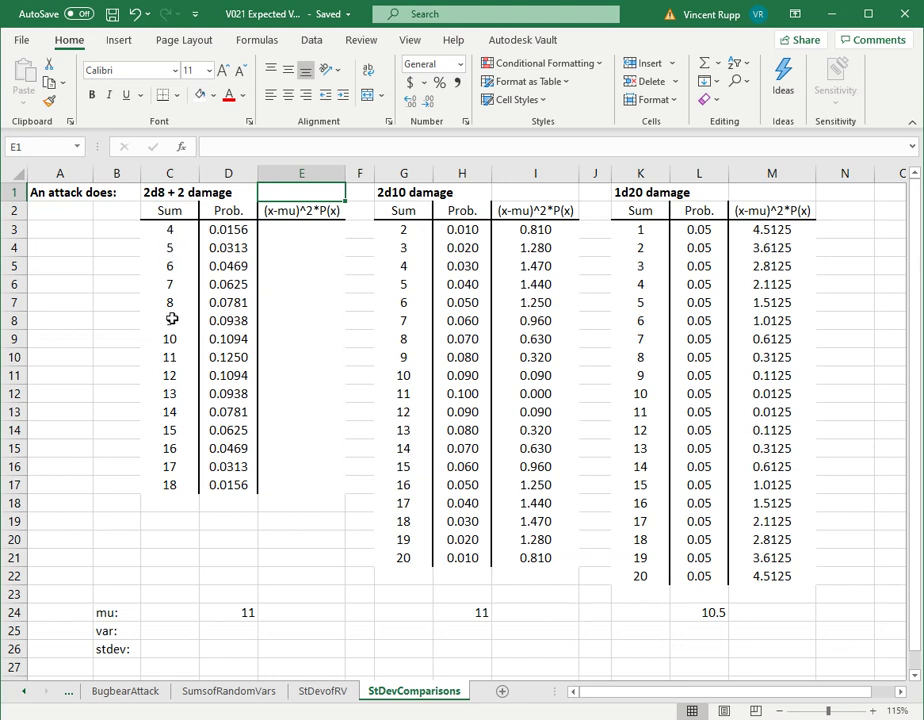
Step: Replace the Sum headers in C2, G2 and K2 with 'Damage'
left_click(178, 212)
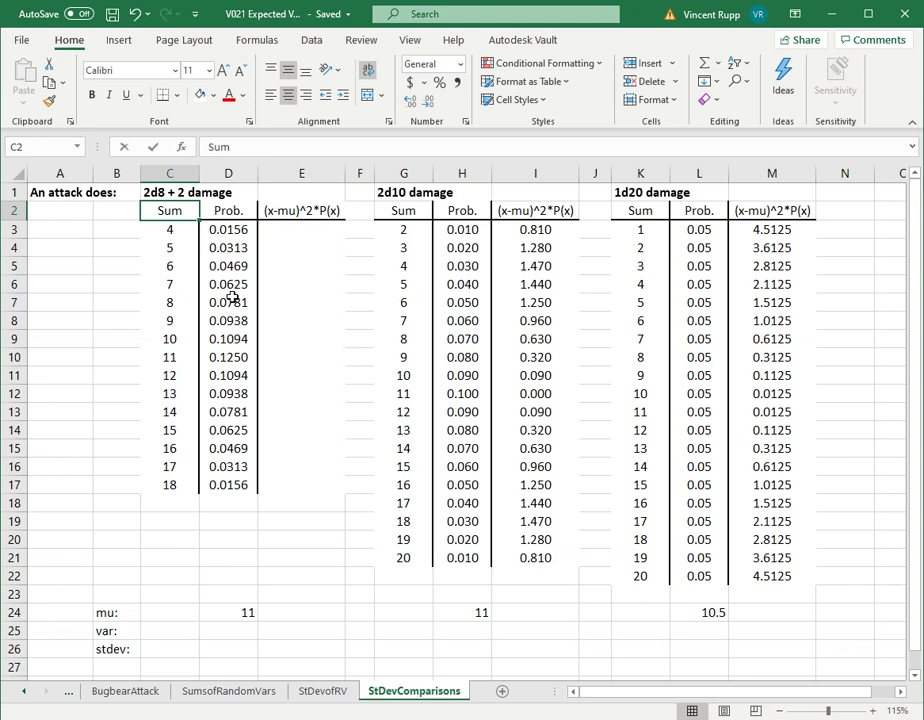
type("Damage")
key("ctrl+Return")
key("ctrl+c")
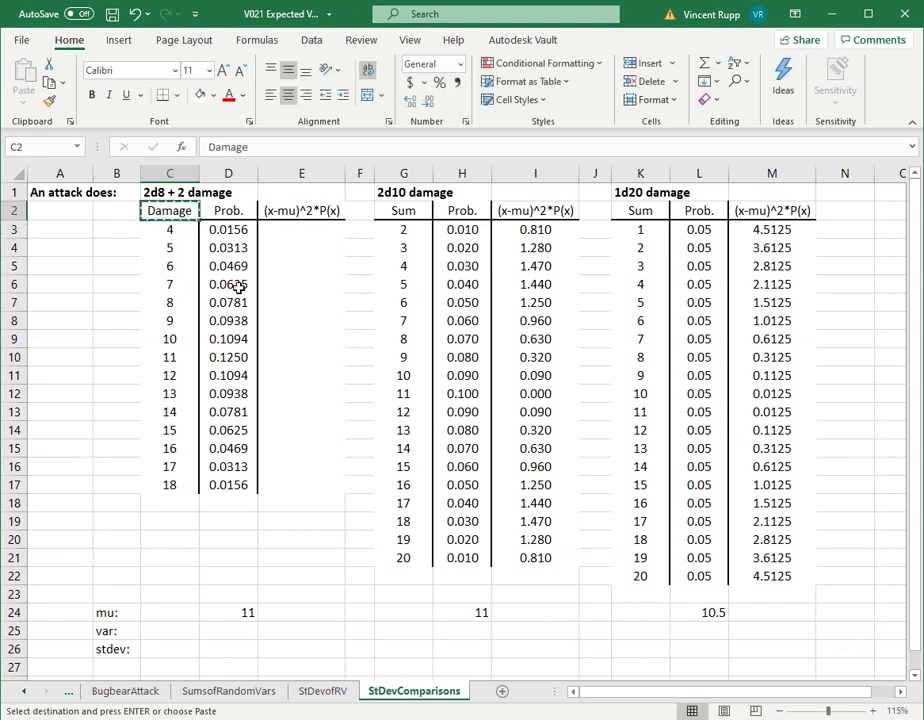
left_click(408, 212)
key("ctrl+v")
left_click(655, 212)
key("ctrl+v")
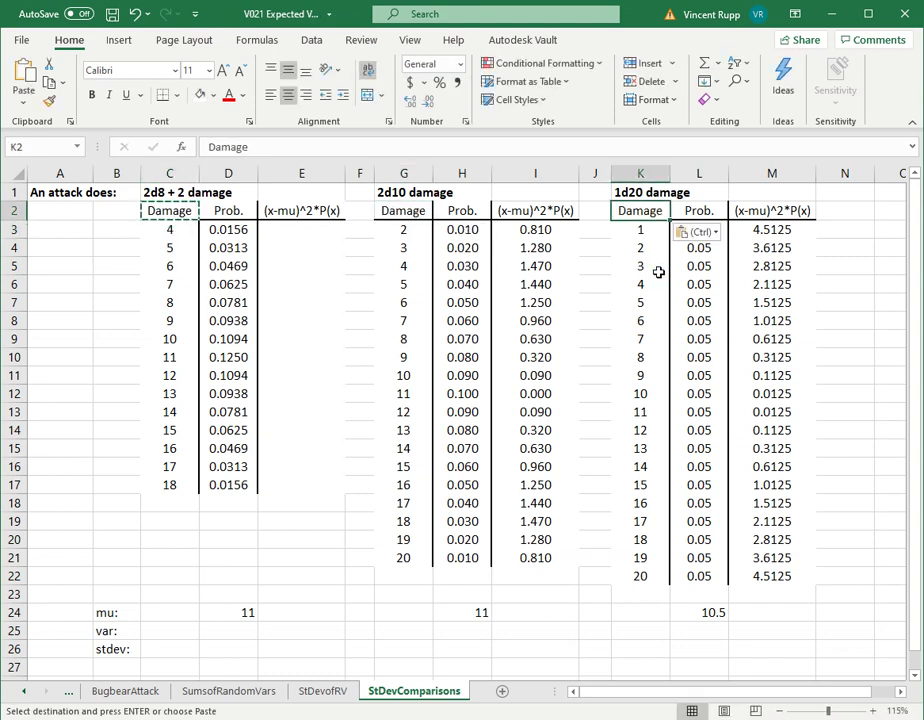
key("Escape")
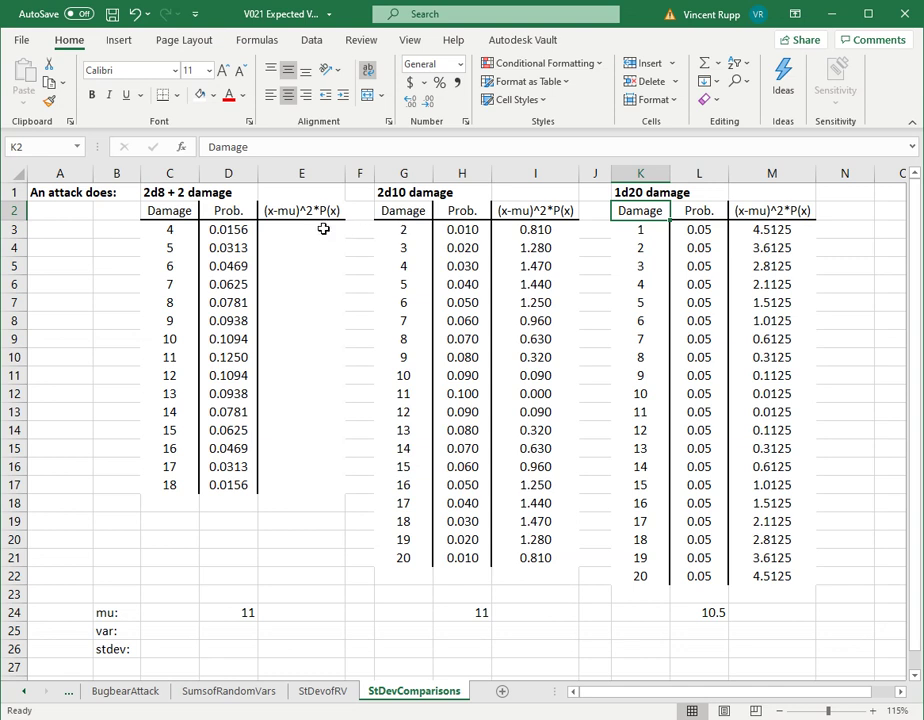
left_click(453, 230)
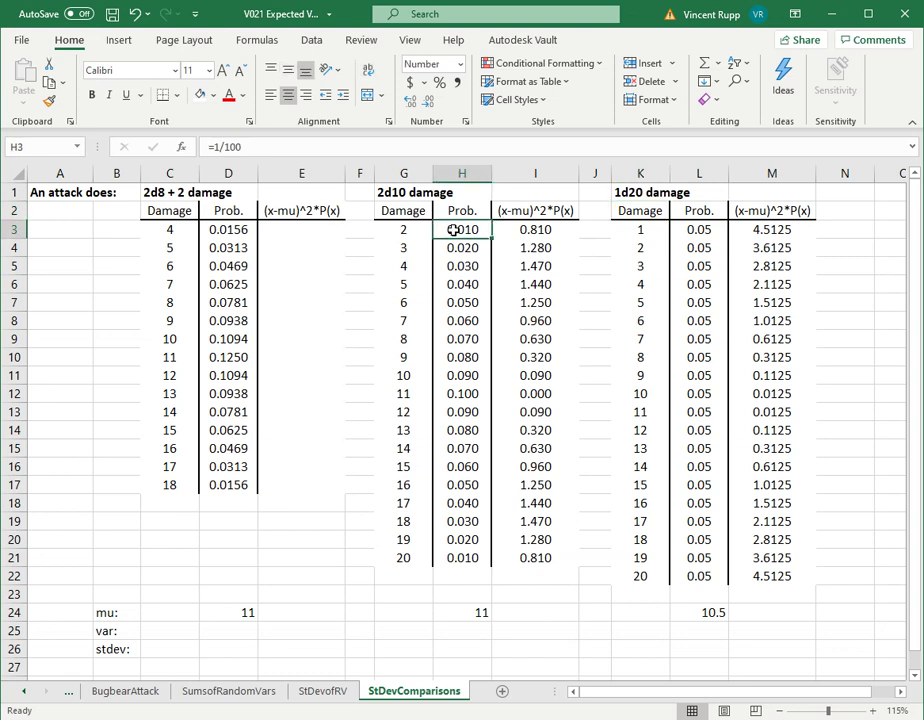
left_click(455, 393)
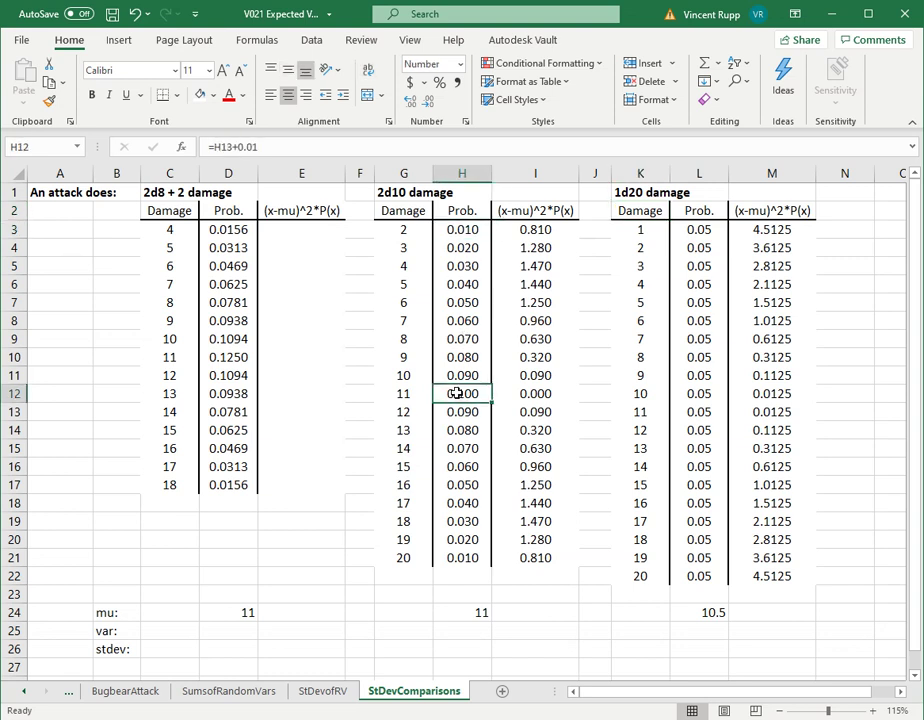
left_click(463, 556)
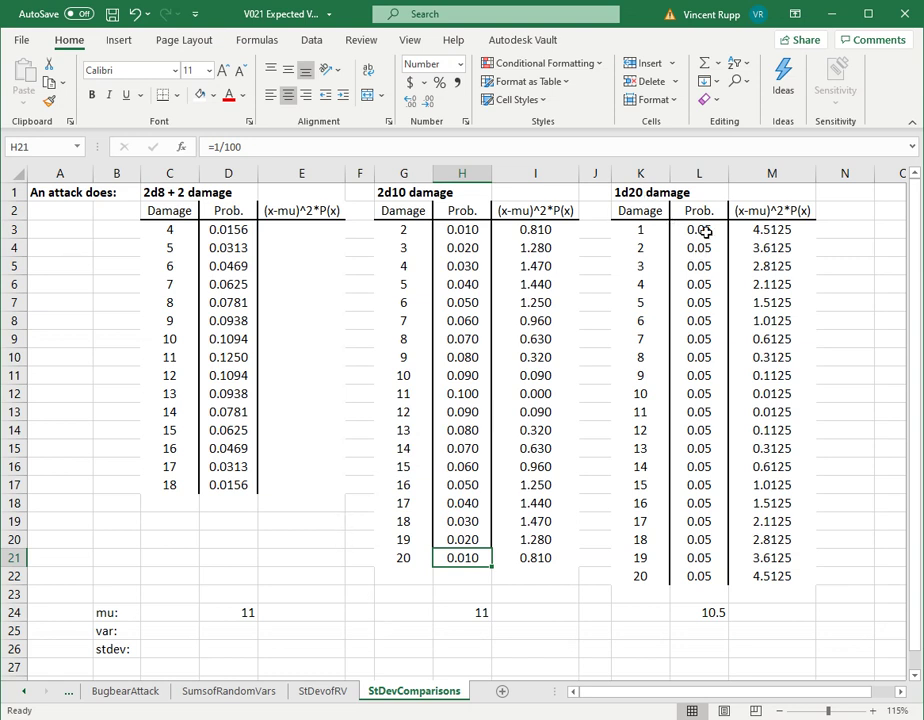
left_click_drag(706, 231, 714, 580)
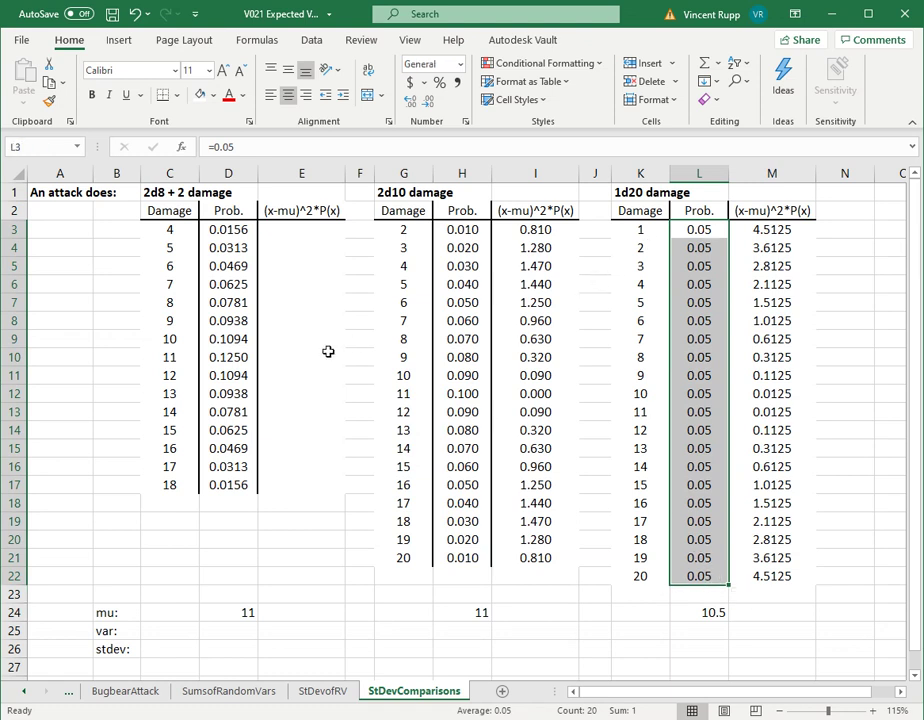
left_click(313, 521)
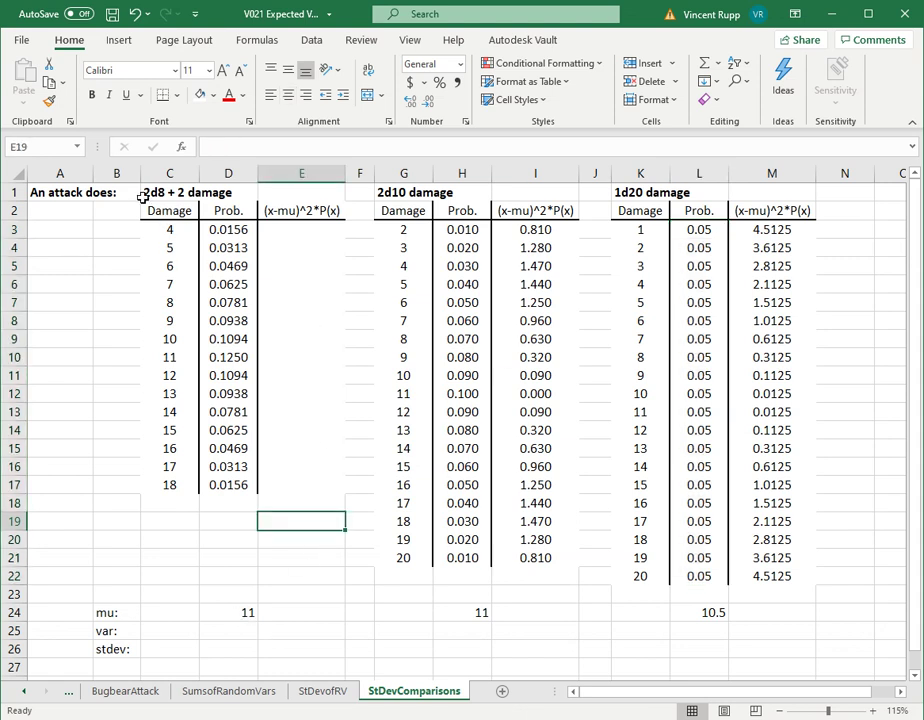
left_click(225, 609)
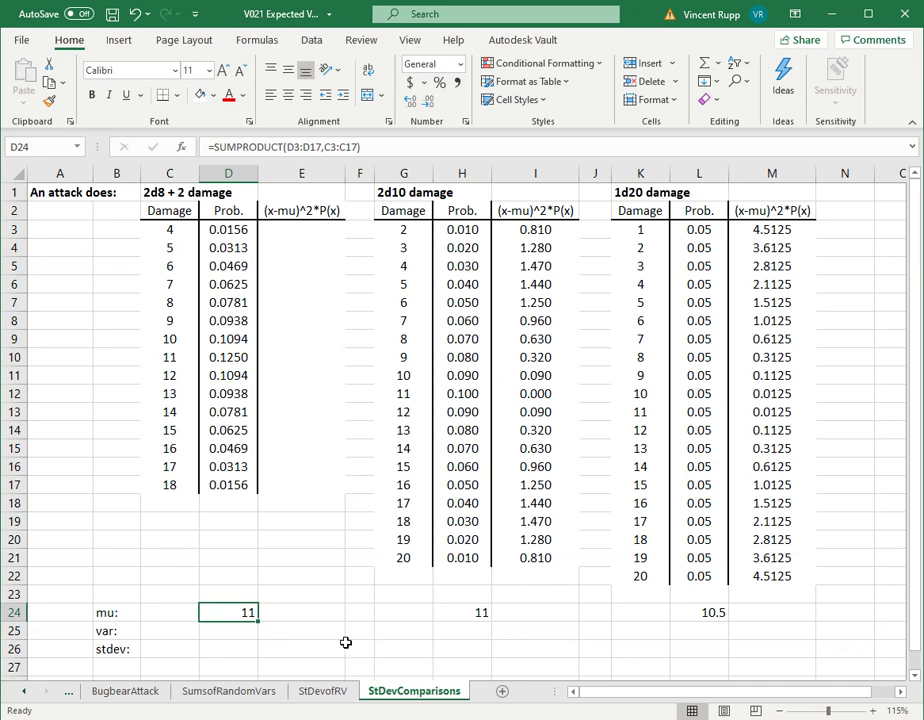
left_click(466, 614)
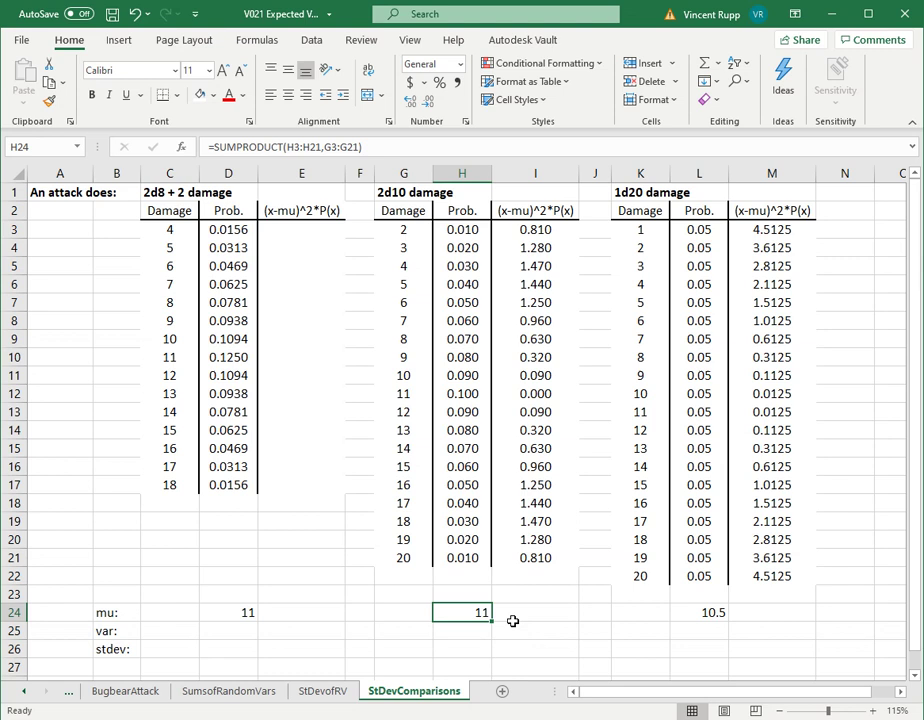
left_click(712, 613)
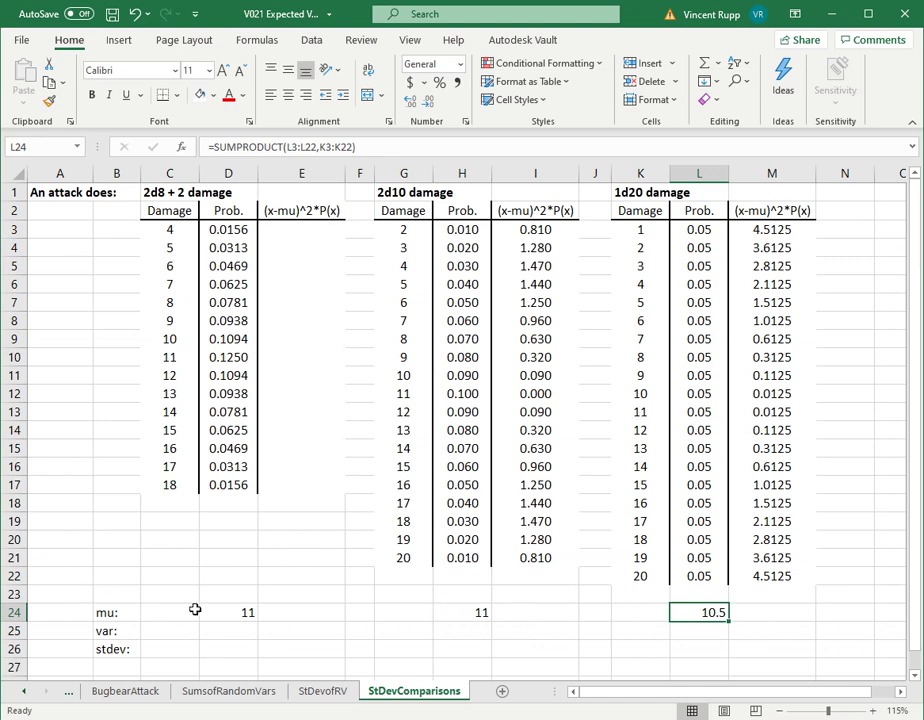
Step: Enter =(C3-11)^2*D3 in E3 at three decimals and fill it down to E17
left_click(285, 233)
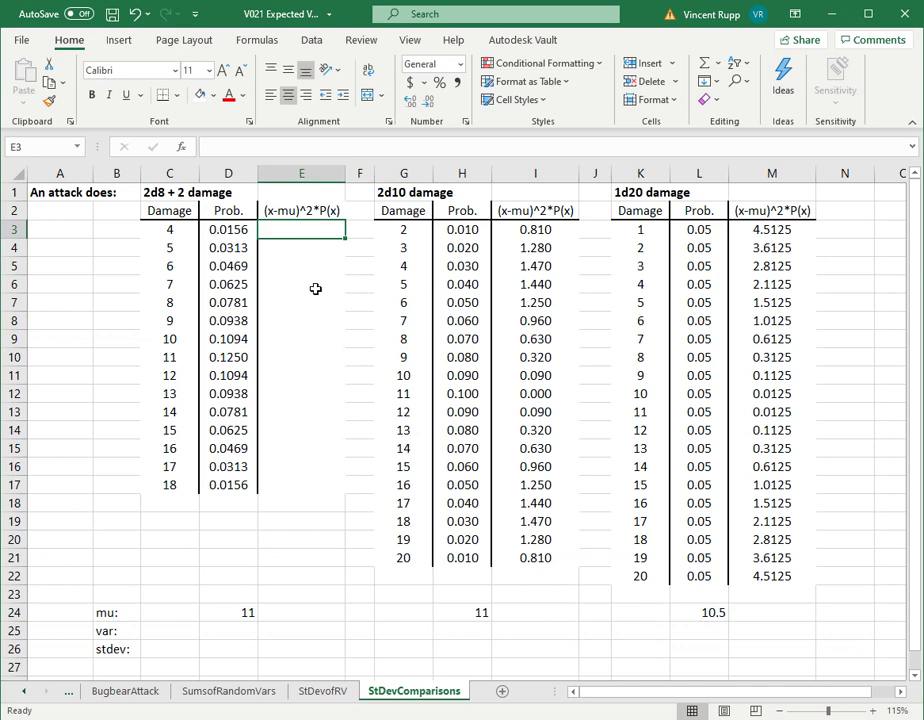
type("=(")
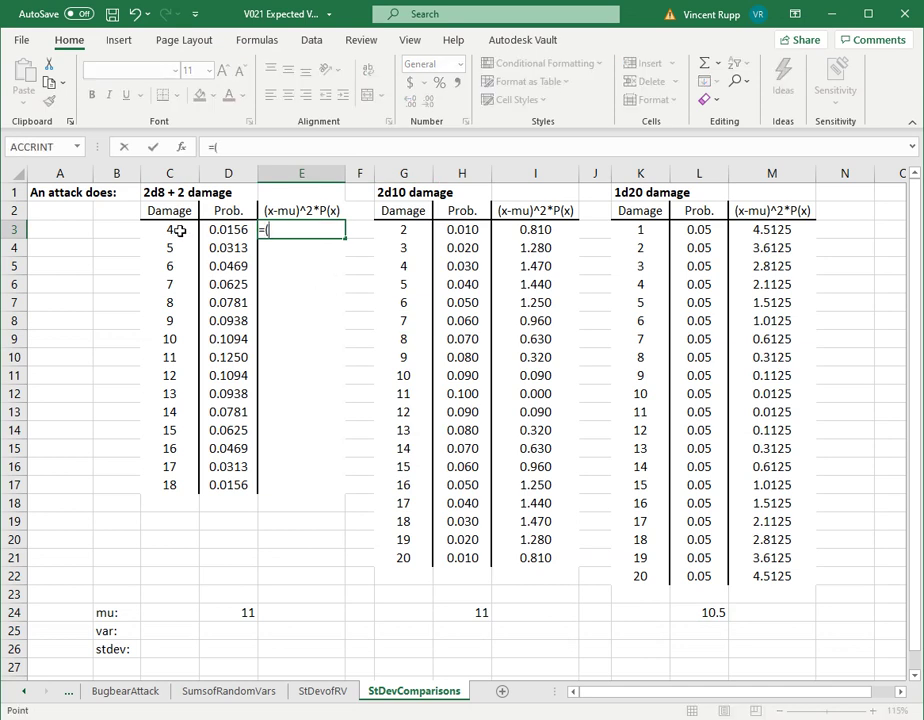
left_click(174, 230)
type("-")
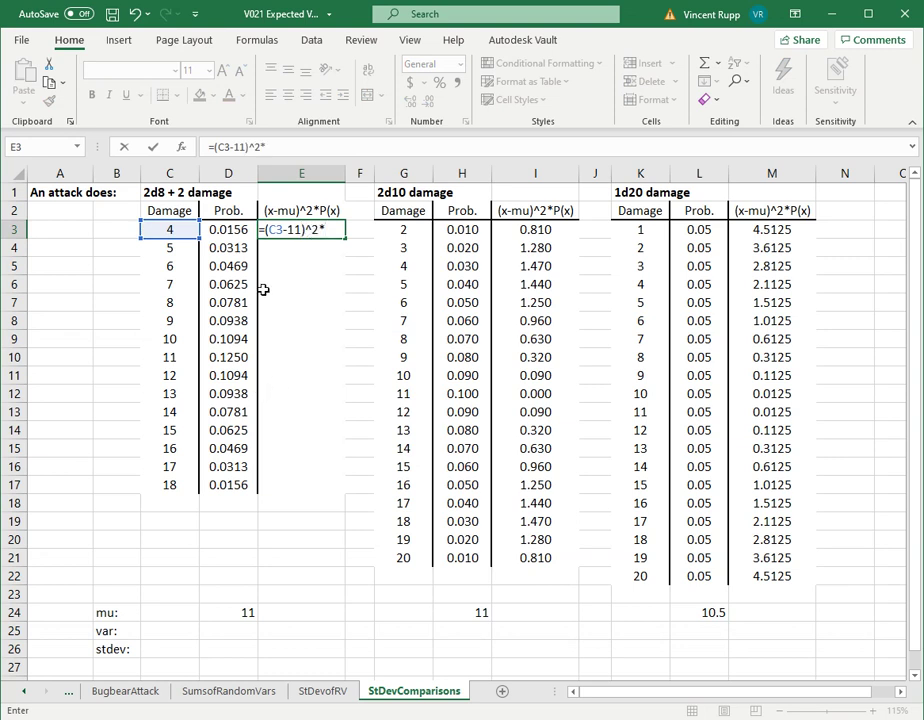
type("11)^2*")
left_click(221, 232)
key("Return")
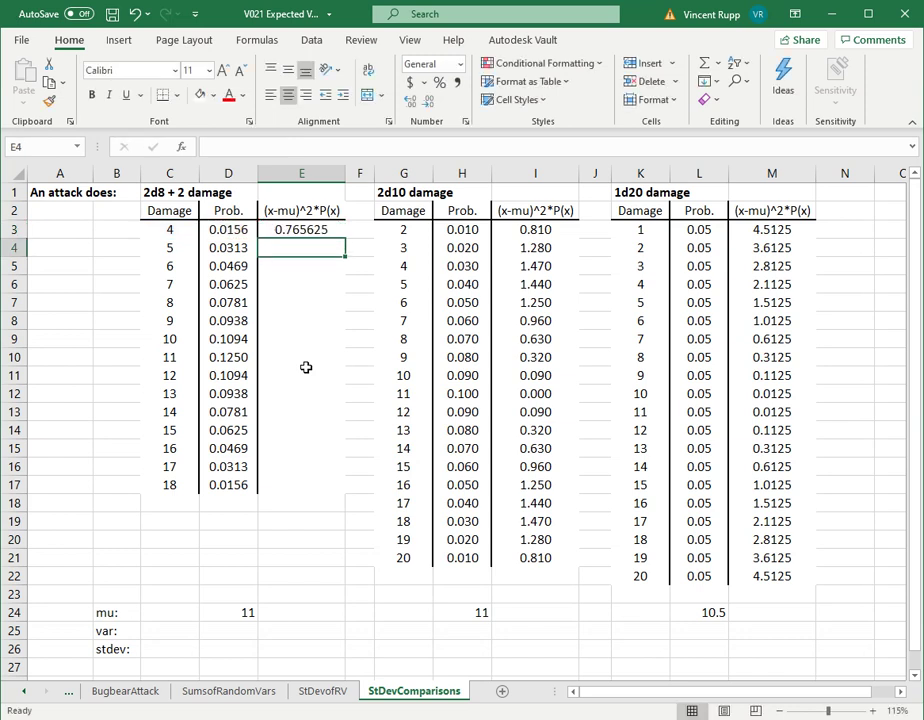
key("Up")
left_click(426, 103)
left_click(426, 103)
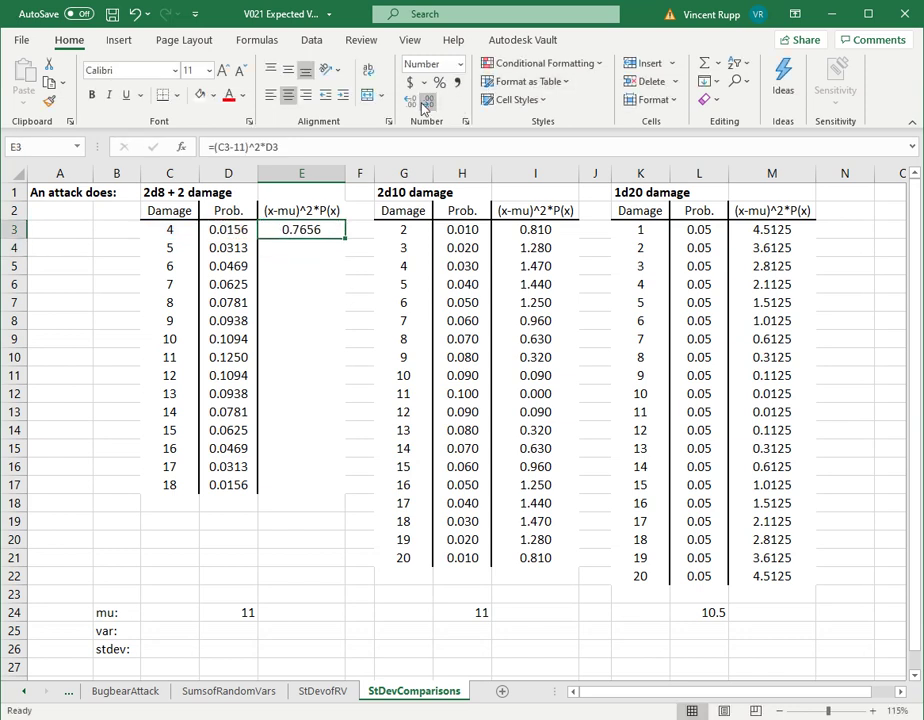
left_click(426, 103)
left_click_drag(345, 240, 358, 490)
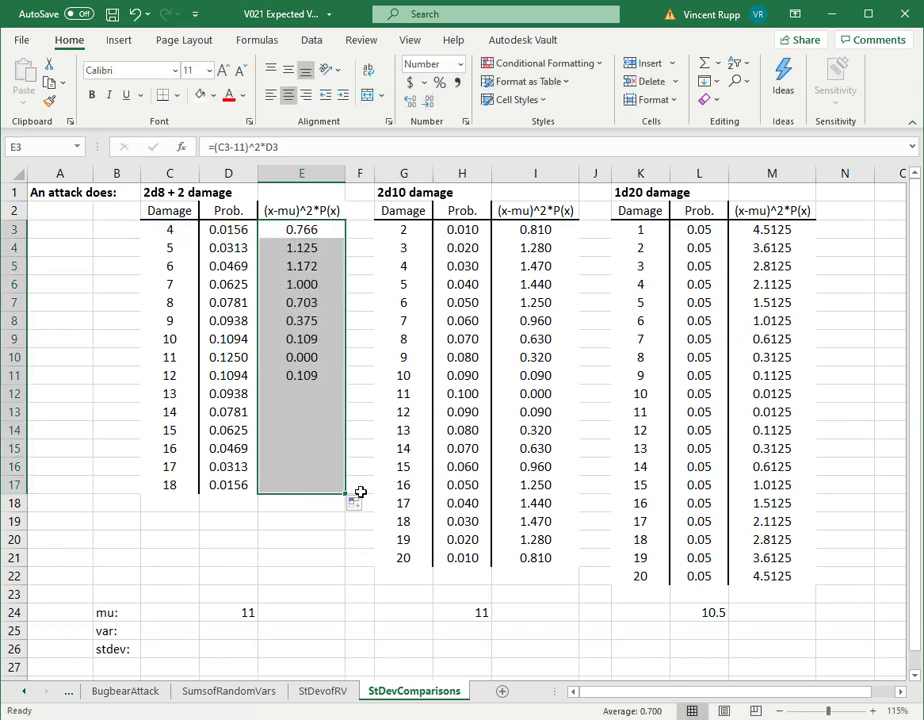
Step: Check the copied formula and the 2d10 and 1d20 squared-deviation formulas in I3 and M3
left_click(305, 266)
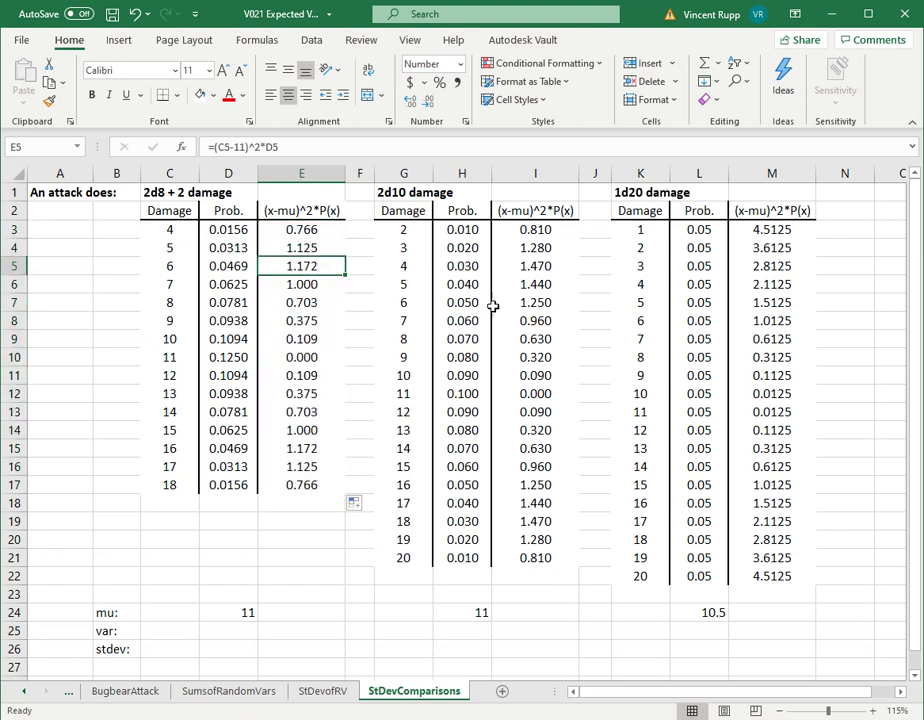
left_click(535, 229)
left_click(303, 147)
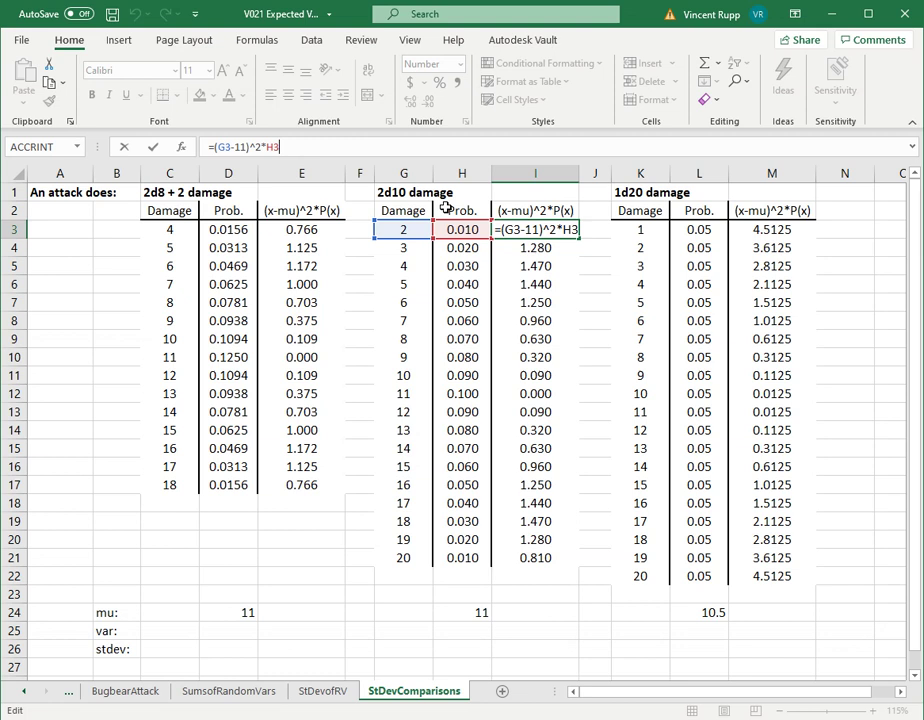
key("Escape")
left_click(775, 233)
left_click(224, 148)
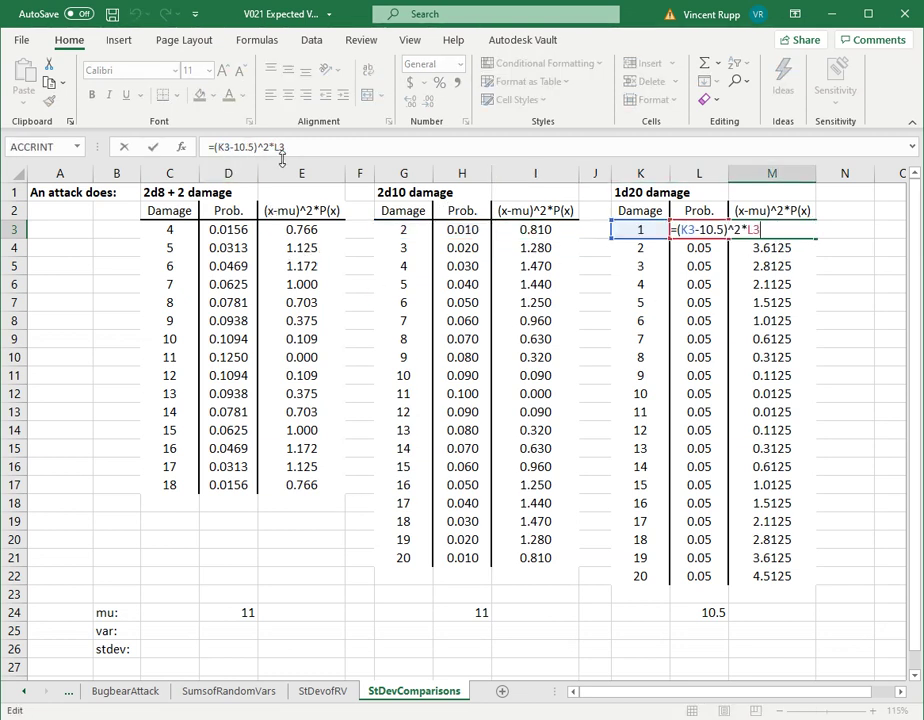
Step: Confirm the M3 formula, then set D25 to =SUM(E3:E17), showing 10.50
key("ctrl+Return")
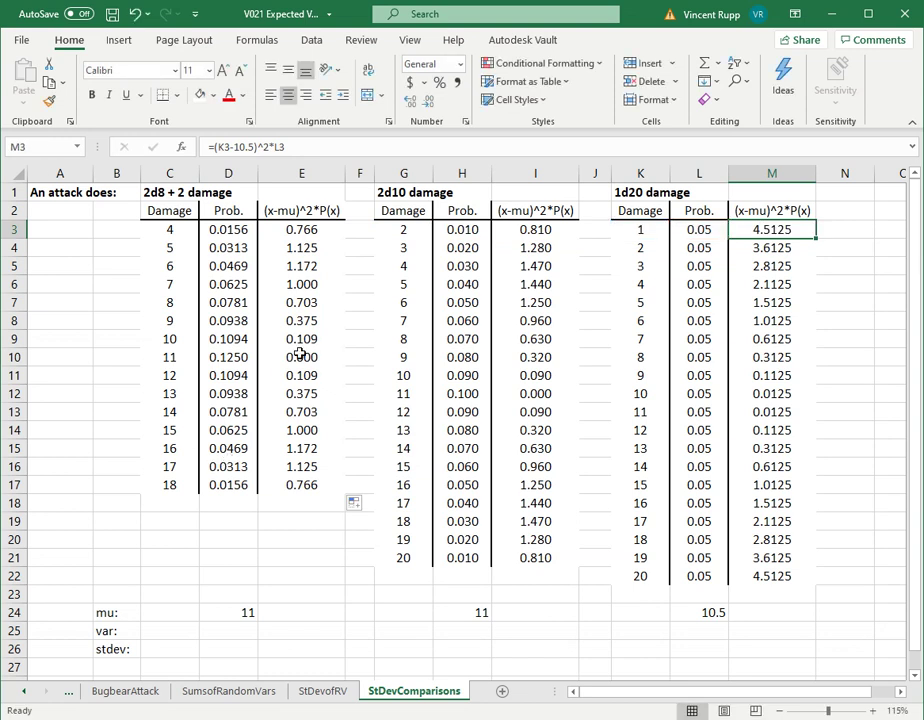
left_click(240, 630)
type("=sum(")
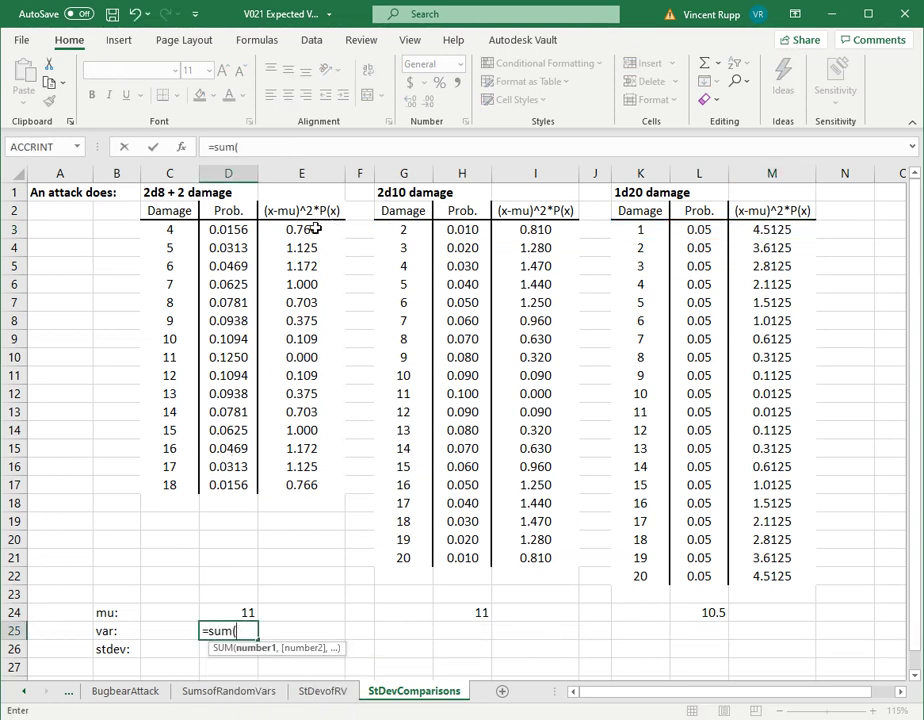
left_click_drag(305, 230, 290, 485)
key("Return")
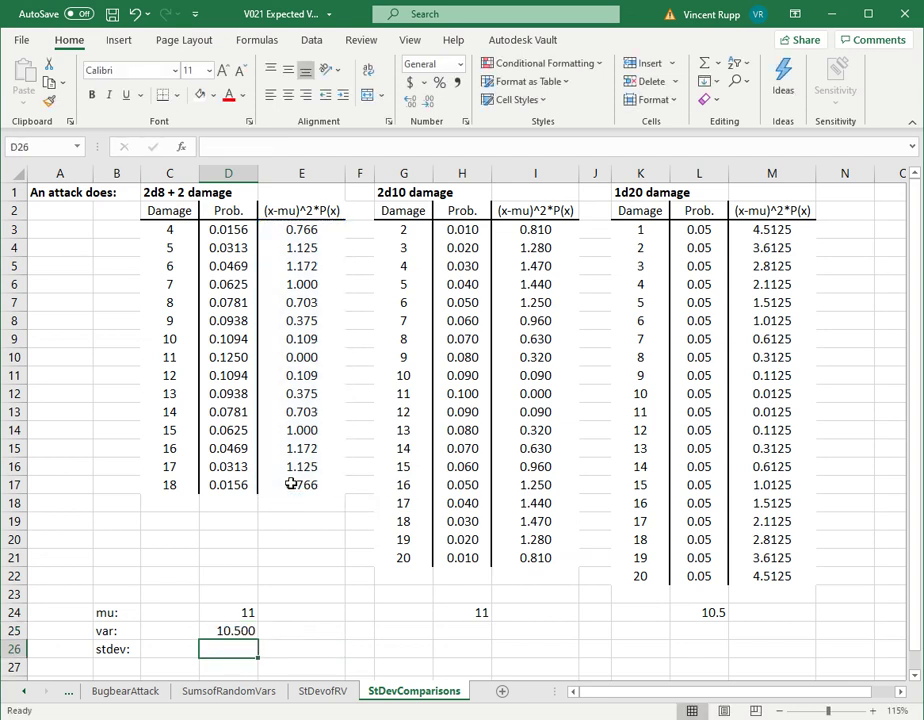
key("Up")
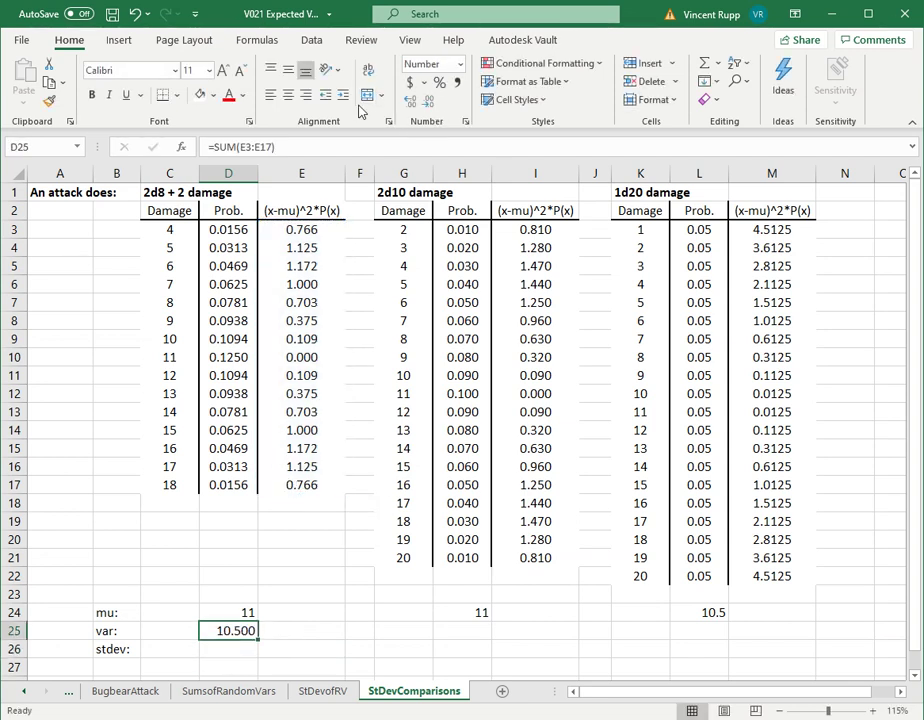
left_click(429, 103)
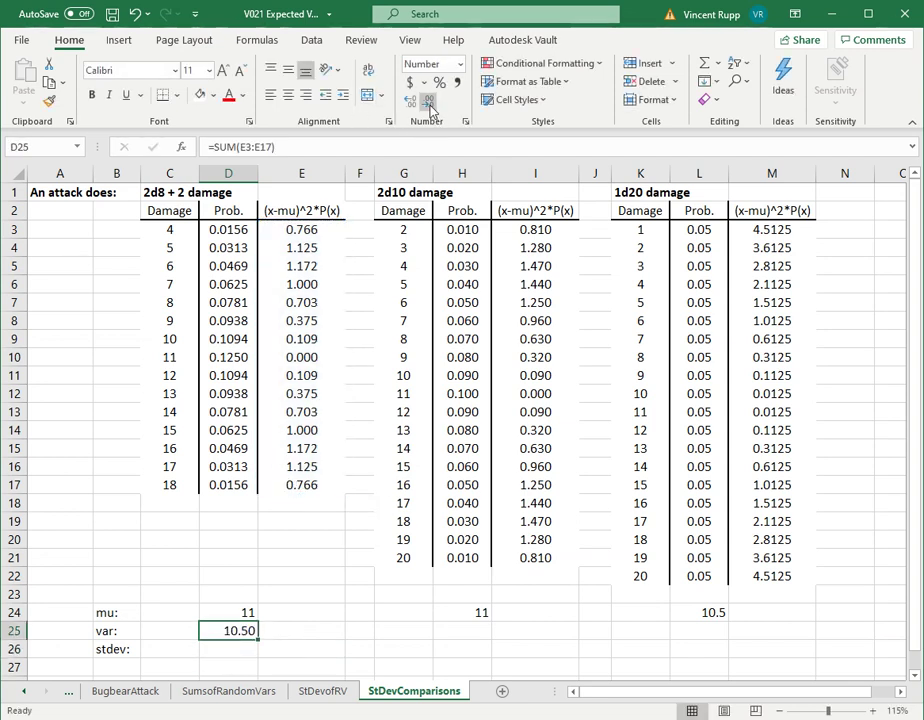
Step: Set the 2d10 variance in H25 to =SUM(I3:I21), showing 16.50
left_click(472, 631)
type("=sum(")
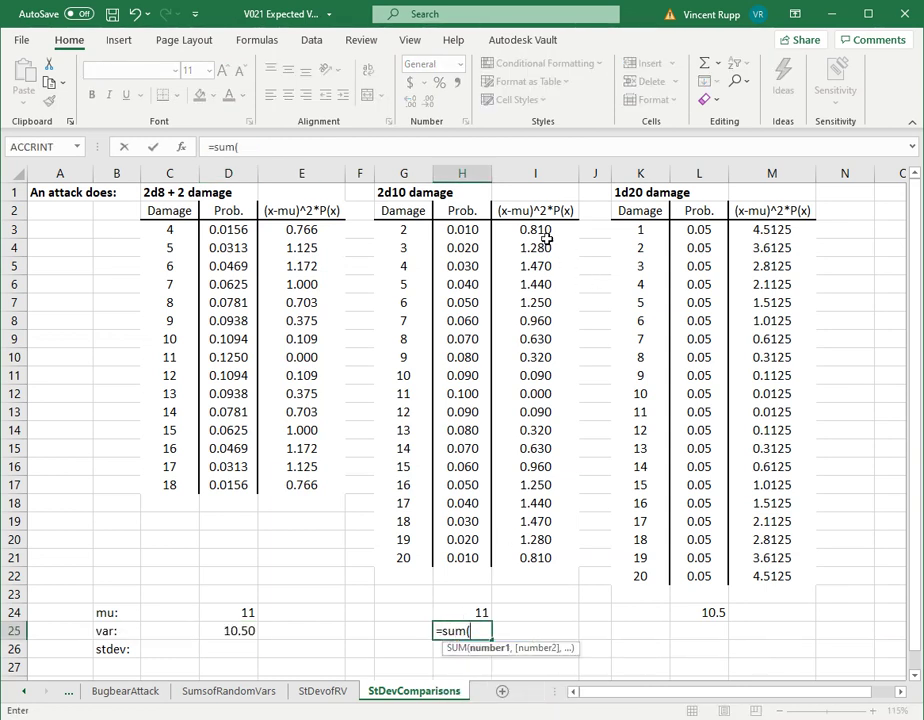
left_click_drag(547, 237, 538, 568)
key("Return")
key("Up")
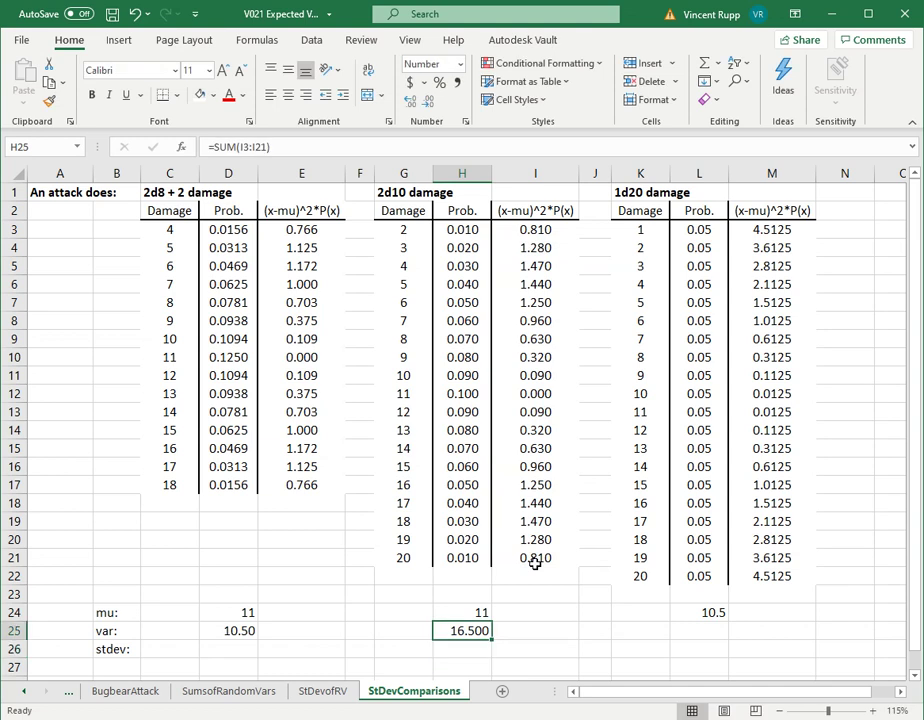
left_click(428, 101)
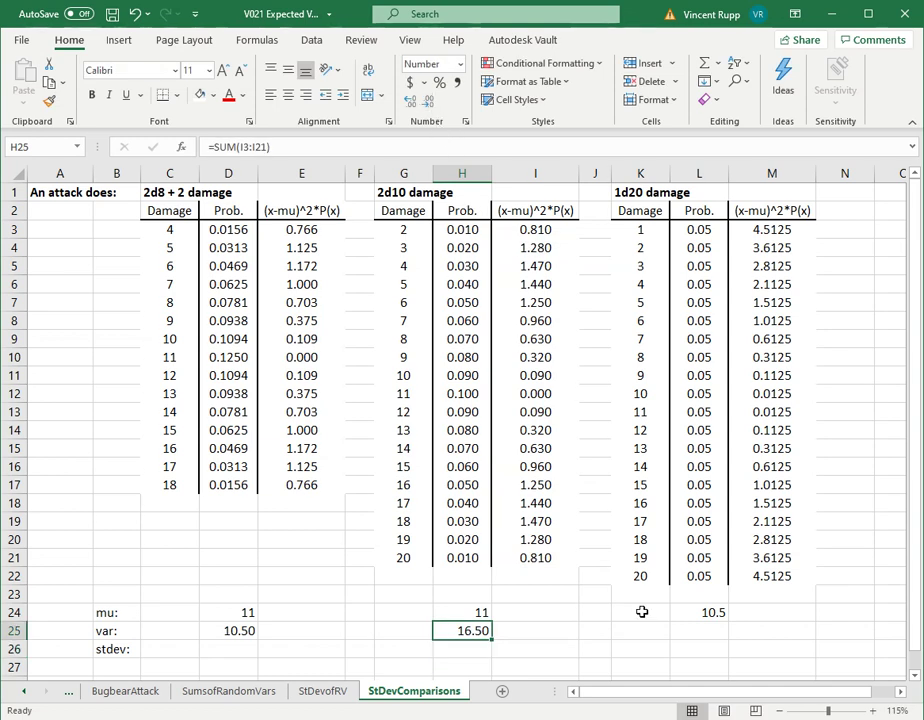
Step: Set the 1d20 variance in L25 to =SUM(M3:M22), giving 33.25
left_click(709, 631)
double_click(711, 632)
type("=sum(")
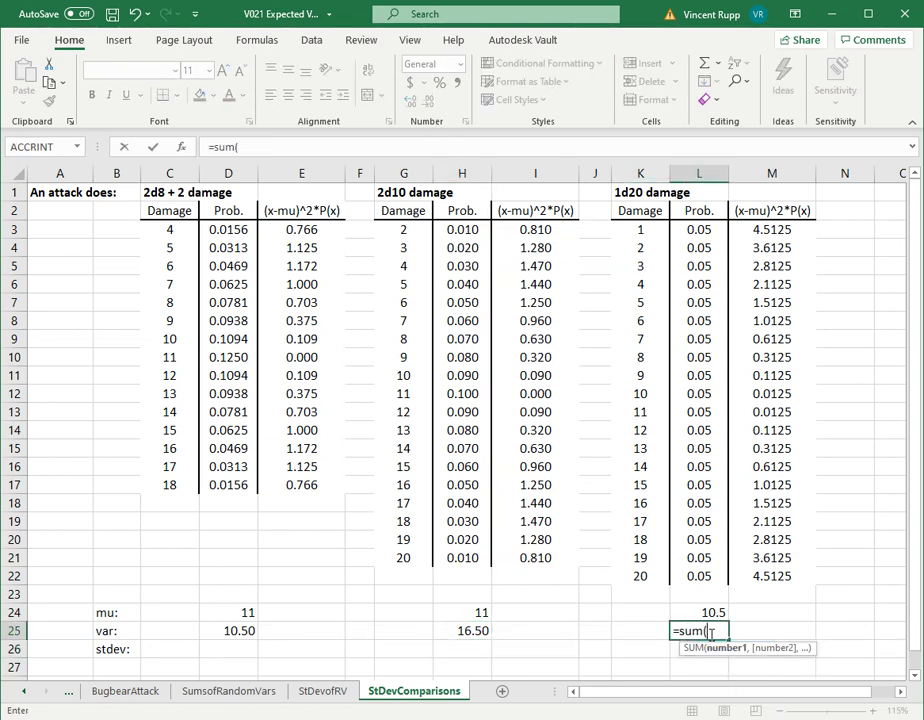
left_click_drag(765, 229, 745, 580)
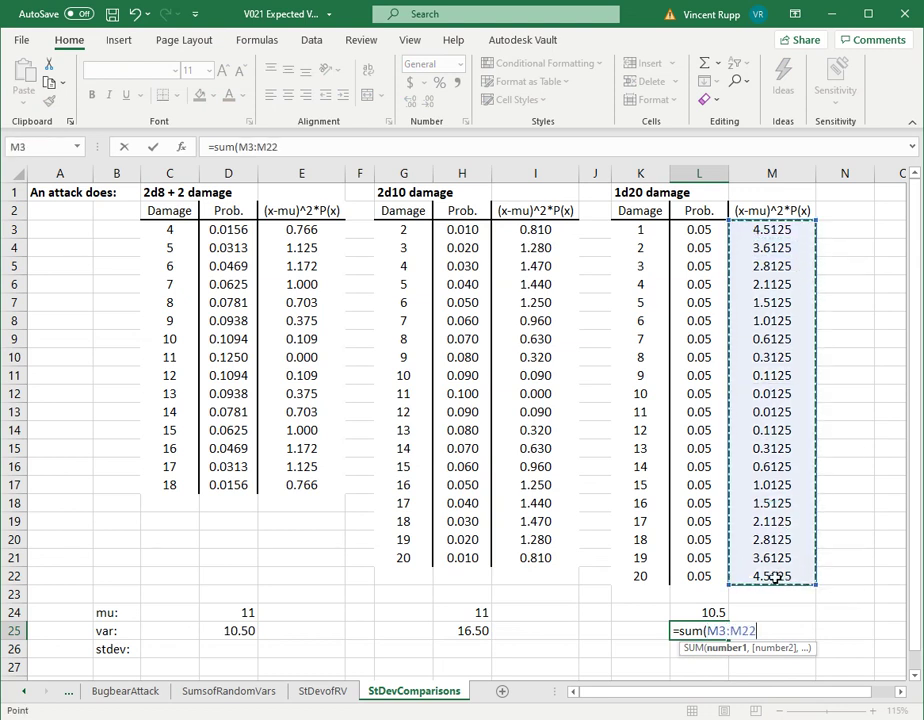
key("Return")
key("Up")
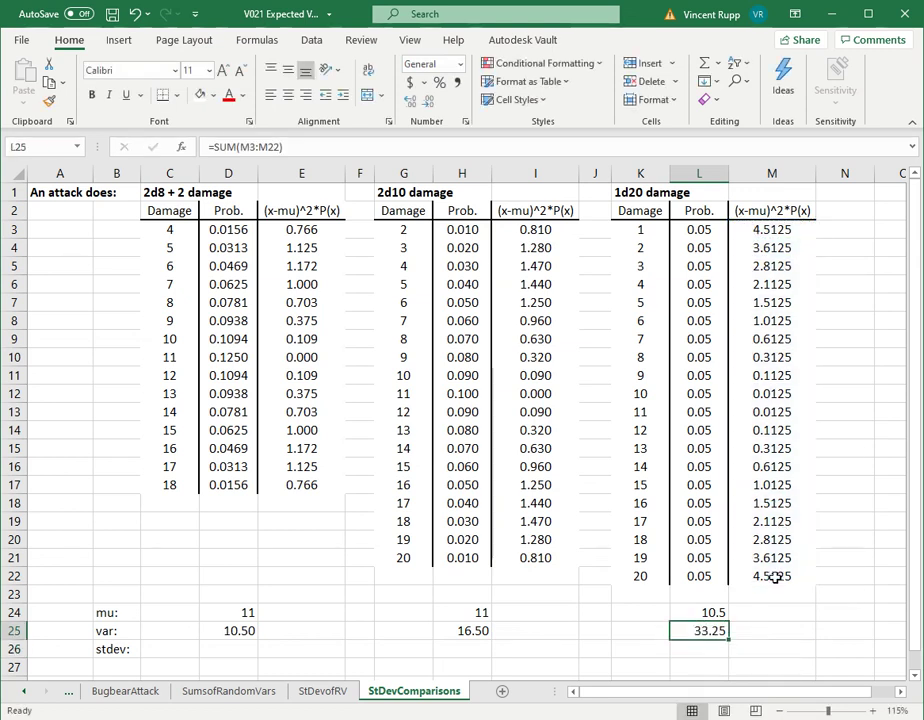
Step: Enter =SQRT(D25) in D26, shown to two decimals as 3.24
left_click(250, 648)
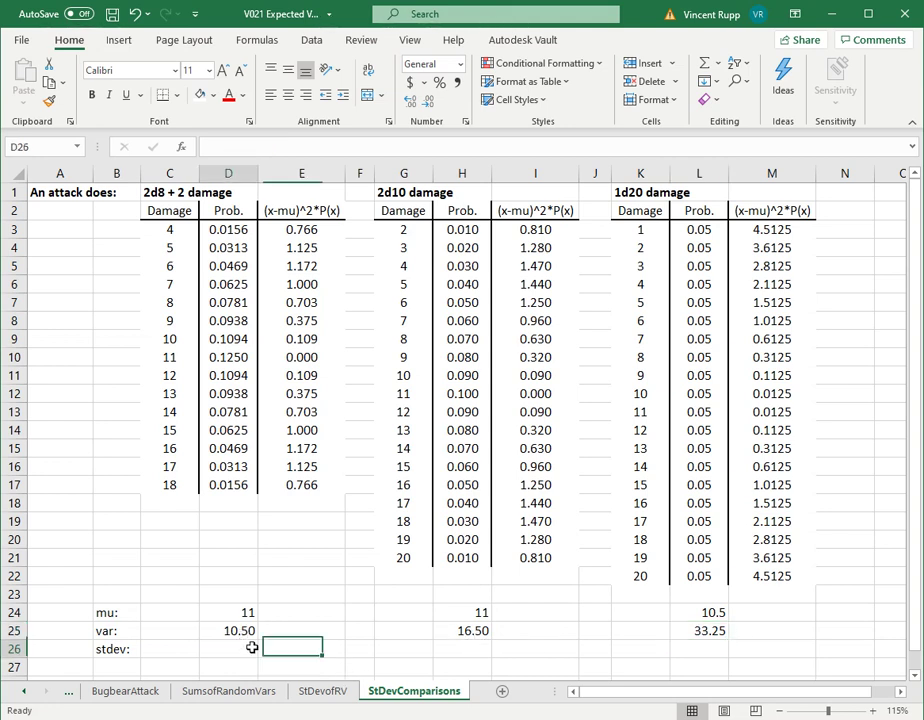
type("=sqrt(")
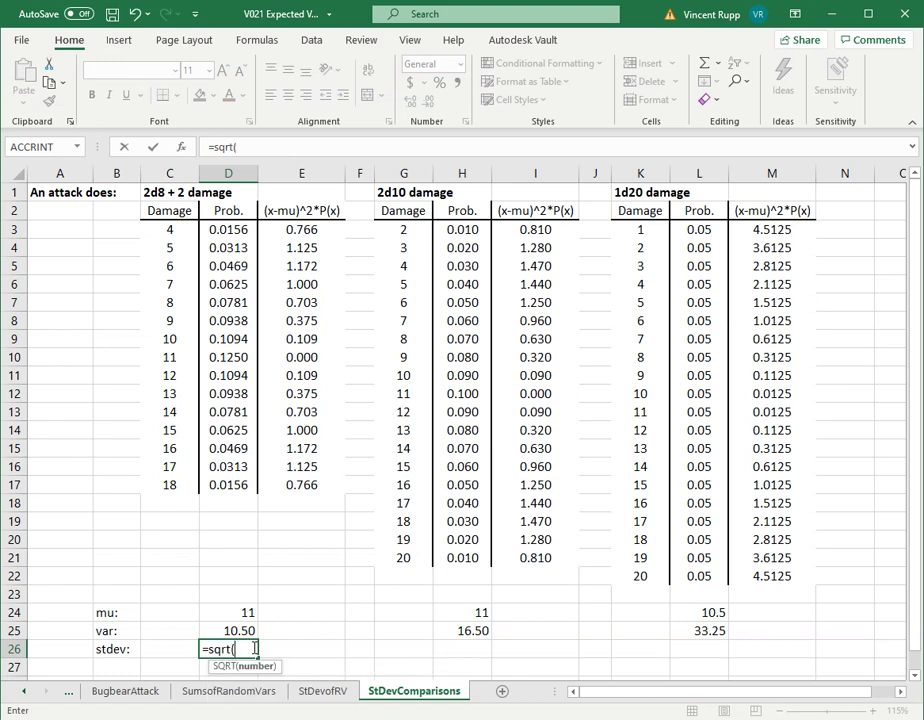
key("Up")
key("ctrl+Return")
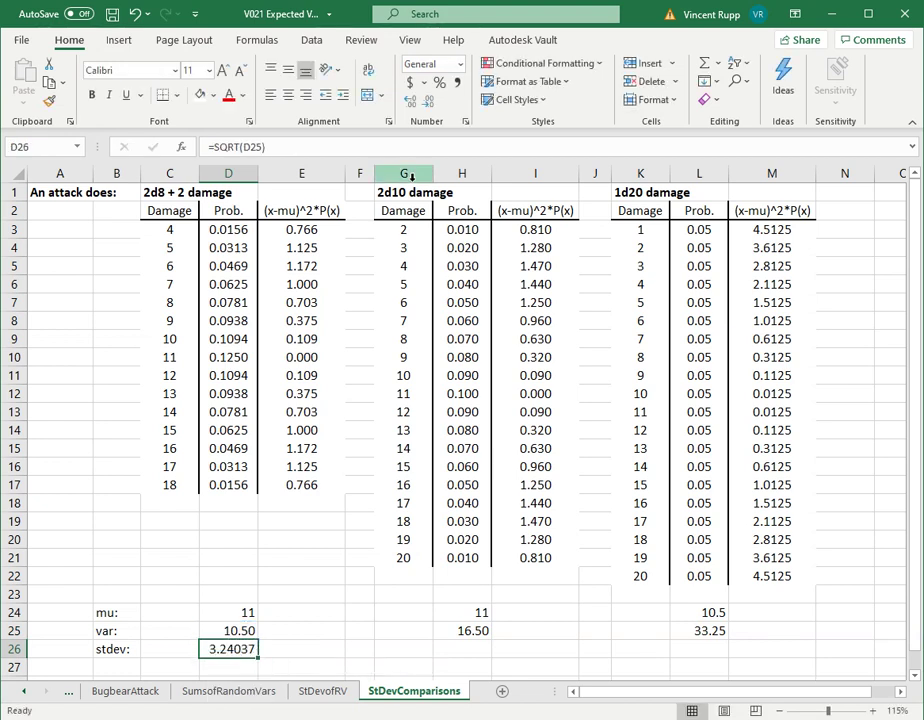
left_click(428, 102)
left_click(428, 102)
left_click(428, 102)
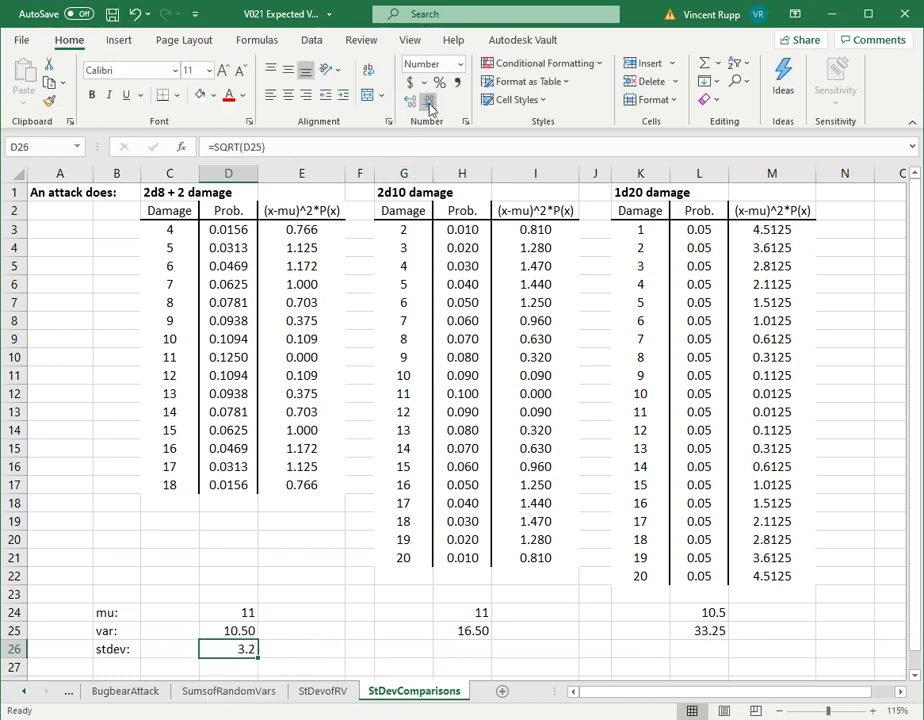
left_click(410, 102)
Step: Copy the square-root formula into H26 and L26, giving 4.06 and 5.77
key("ctrl+c")
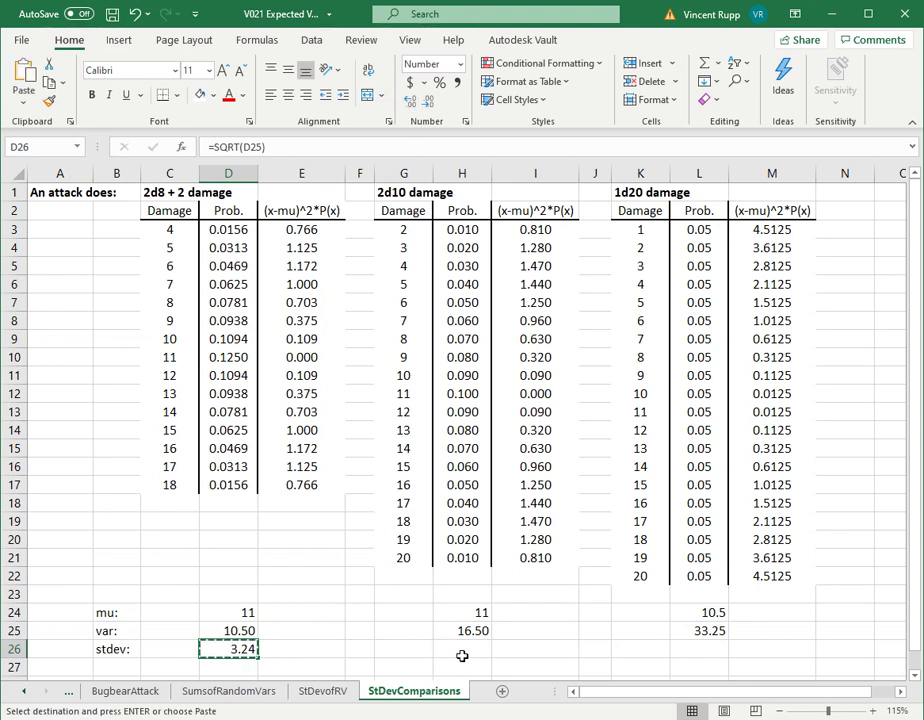
left_click(462, 651)
key("ctrl+v")
left_click(695, 650)
key("ctrl+v")
key("Escape")
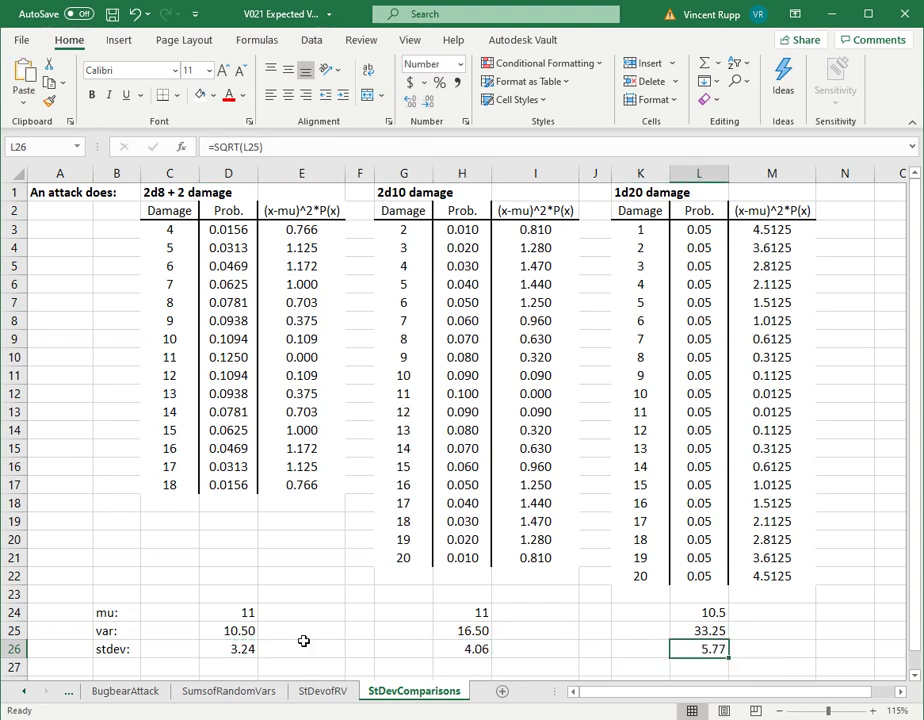
left_click(236, 612)
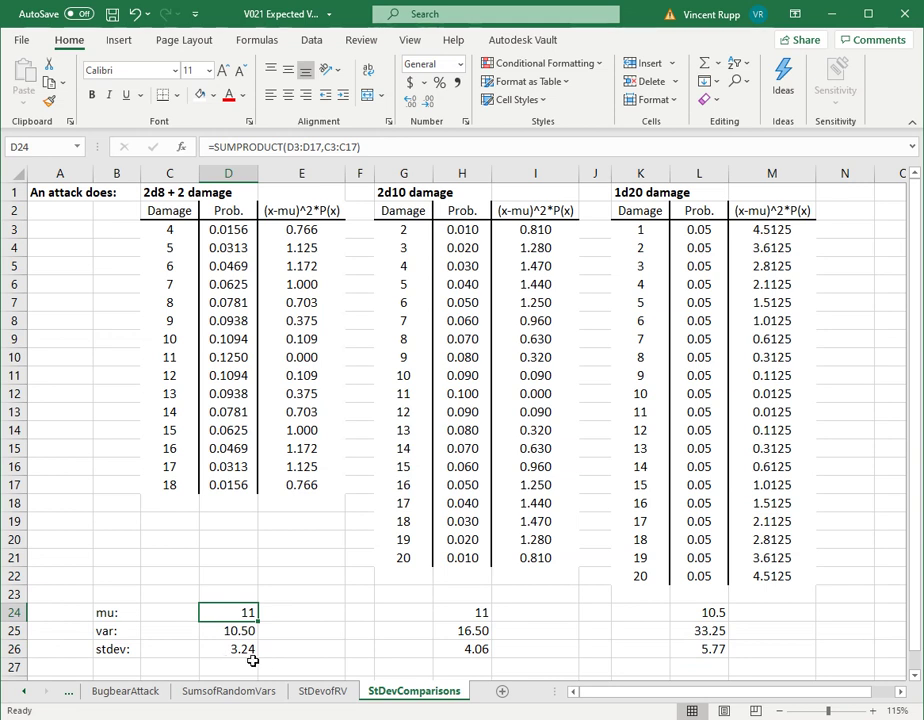
left_click(455, 612)
left_click(462, 648)
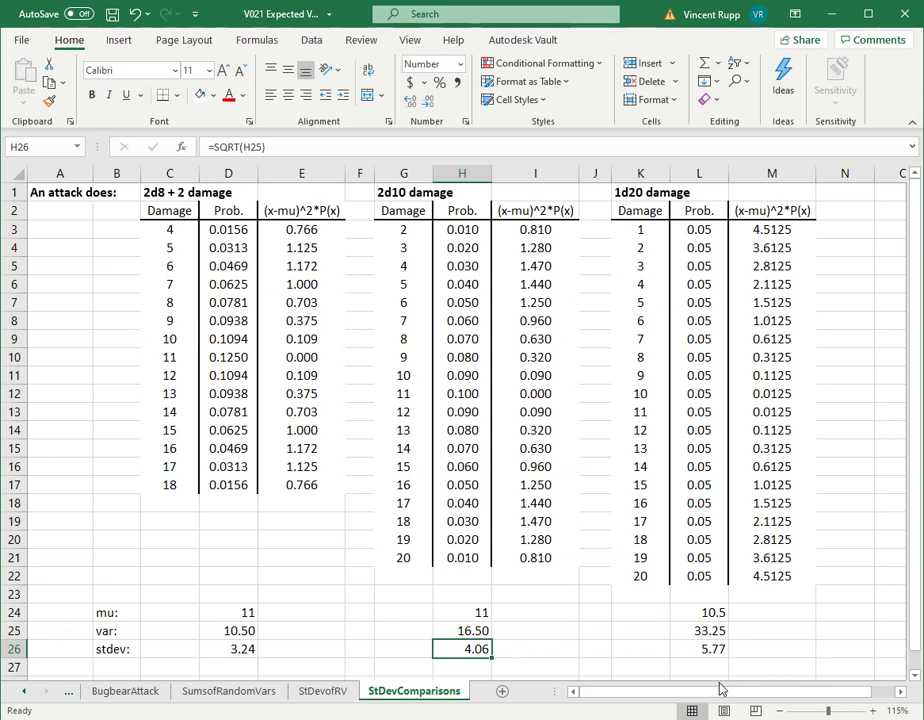
left_click(712, 650)
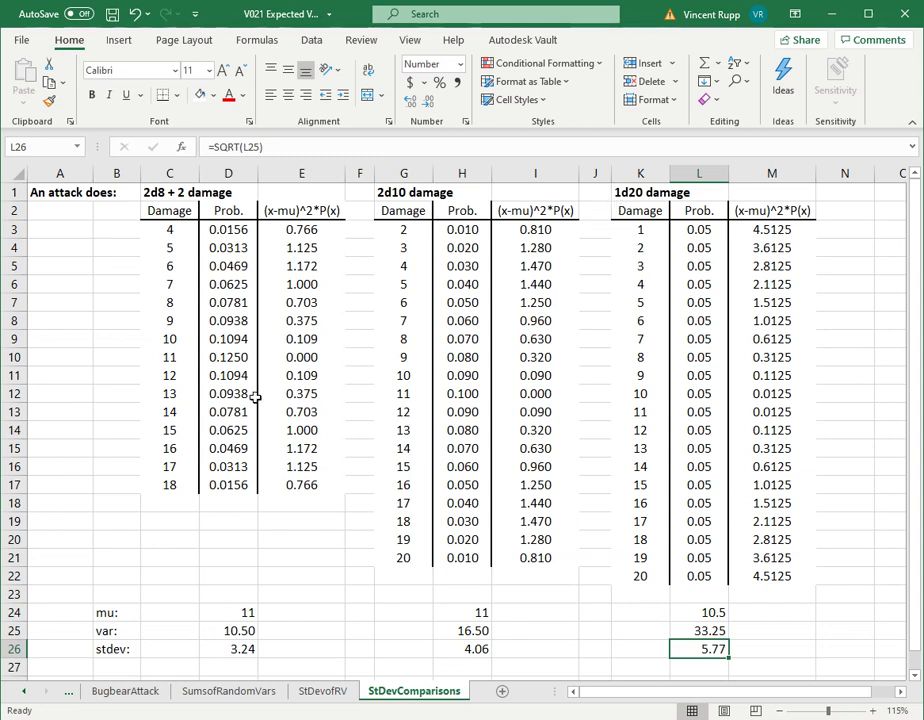
left_click_drag(241, 347, 237, 392)
left_click(241, 343)
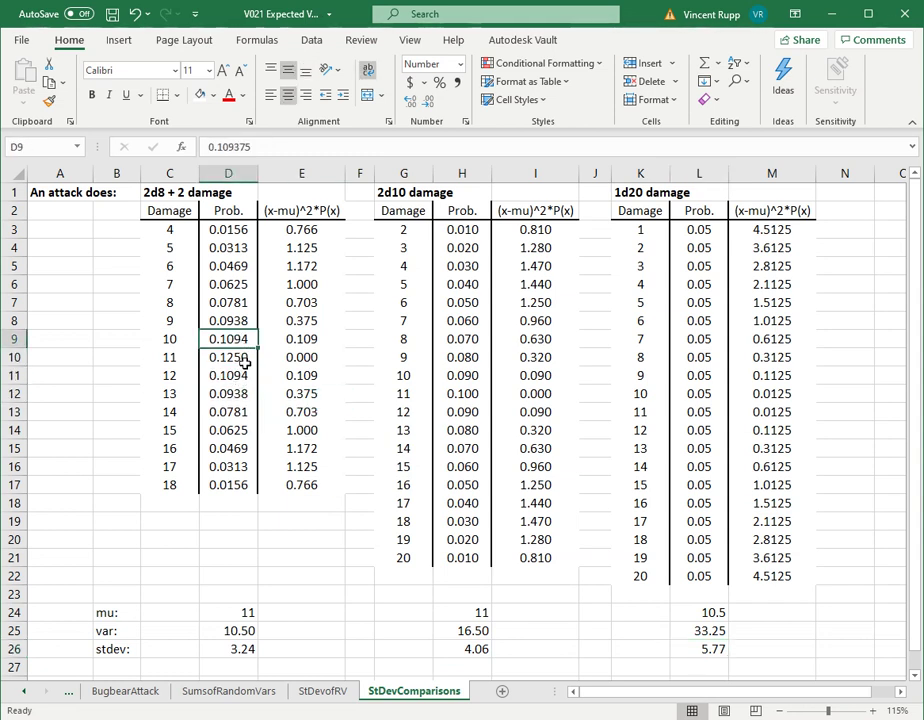
left_click_drag(470, 363, 475, 435)
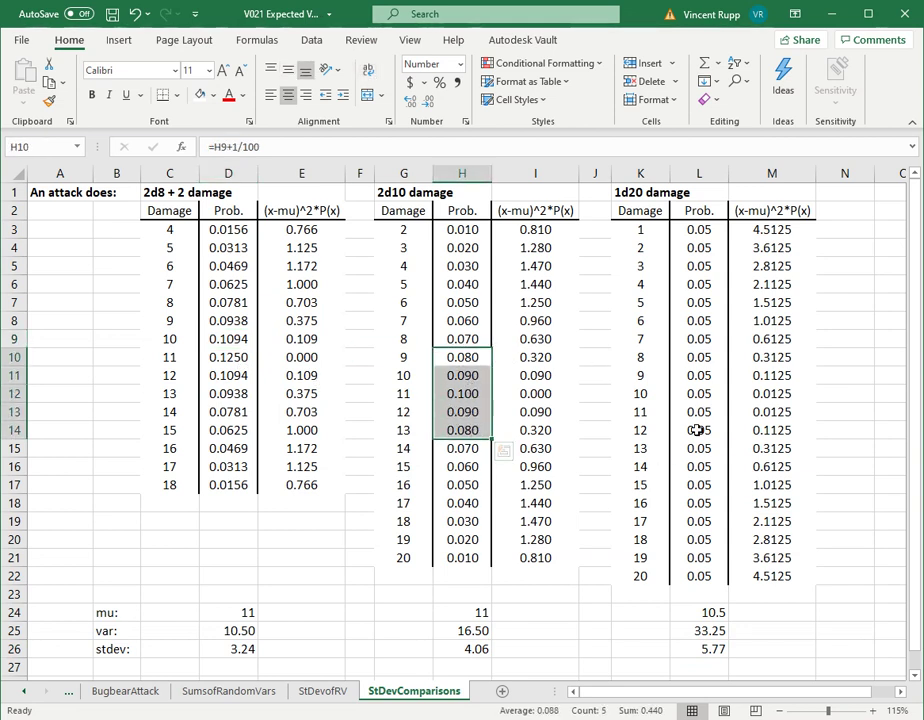
left_click_drag(699, 357, 699, 430)
left_click(185, 612)
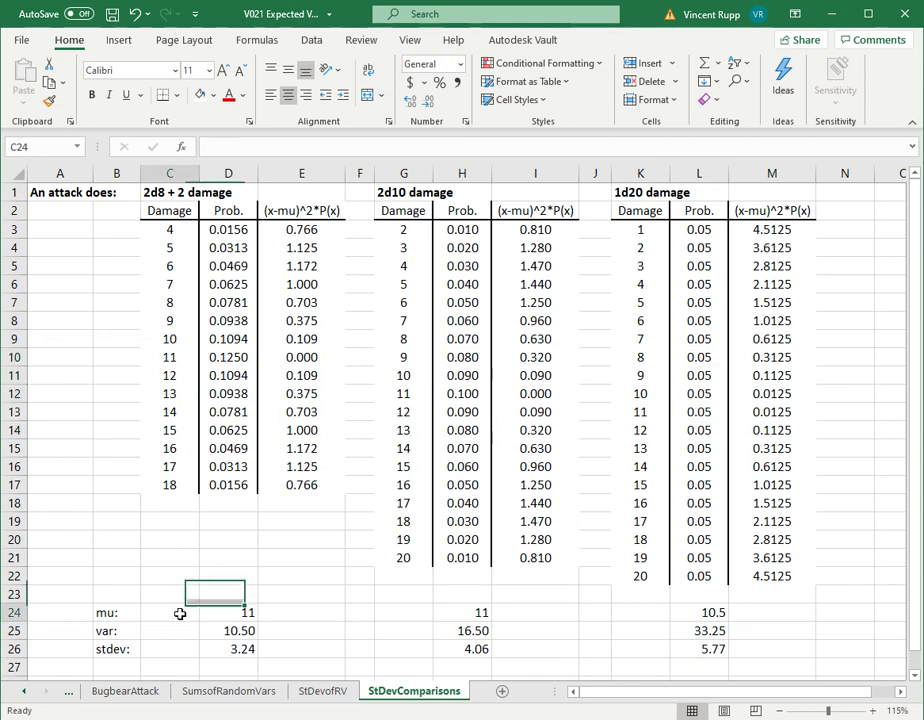
left_click(255, 597)
left_click(250, 648)
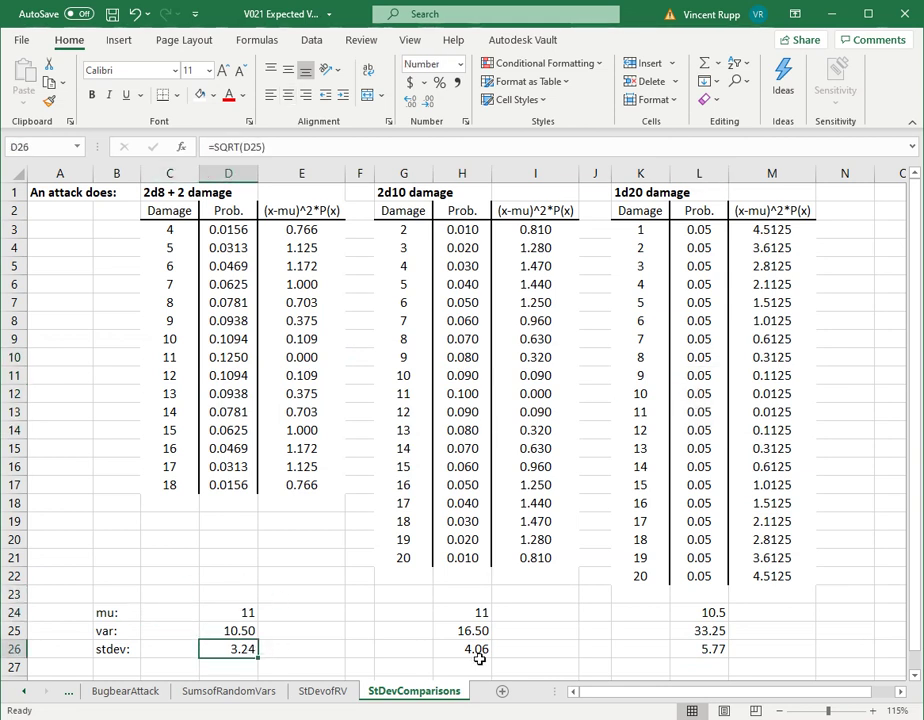
left_click(468, 649)
left_click(679, 652)
left_click(625, 656)
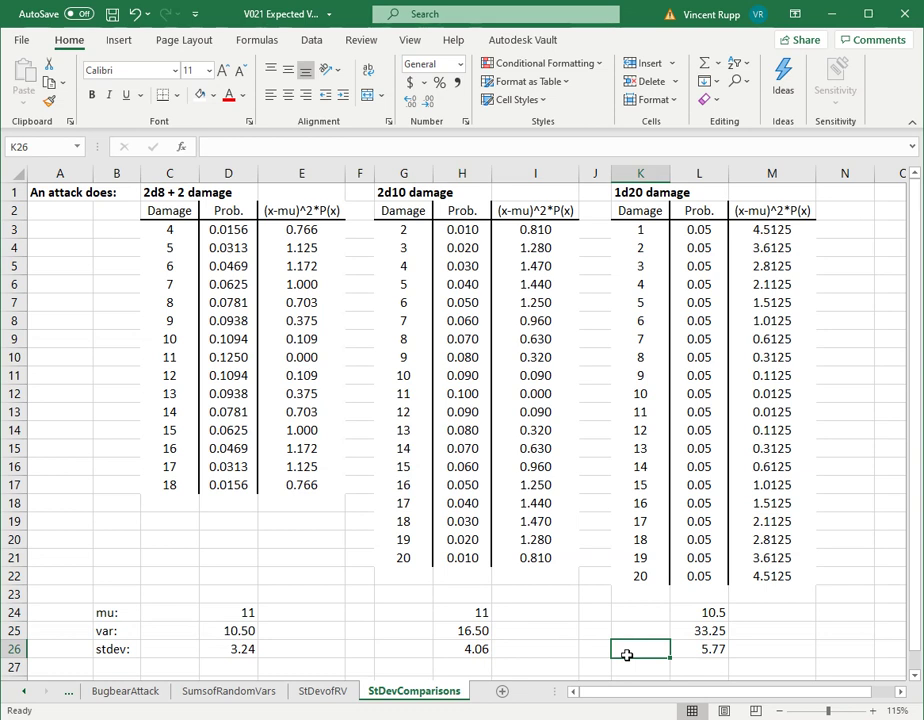
left_click(688, 615)
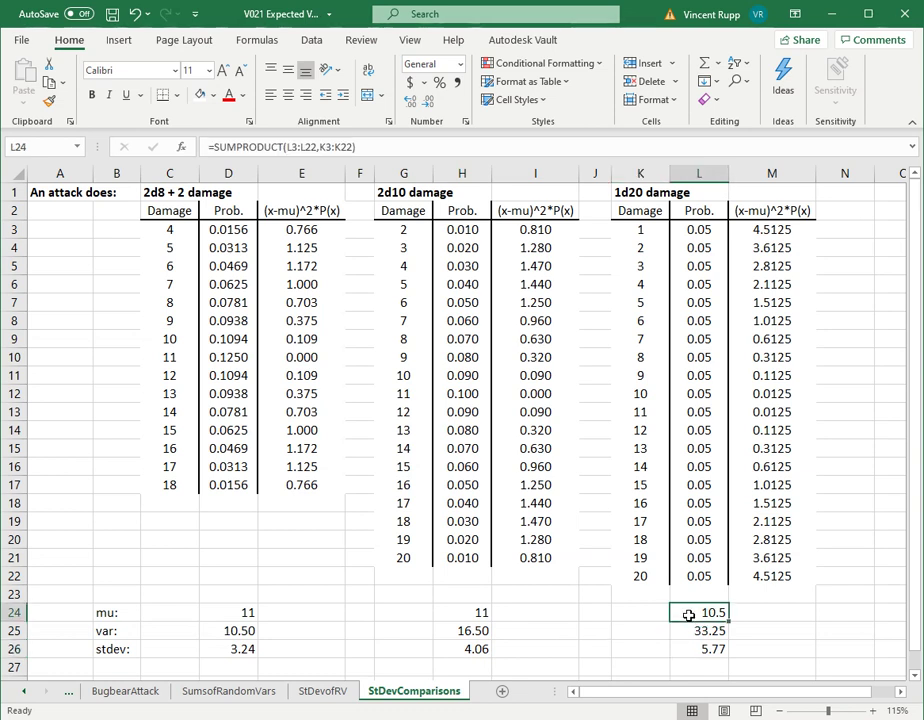